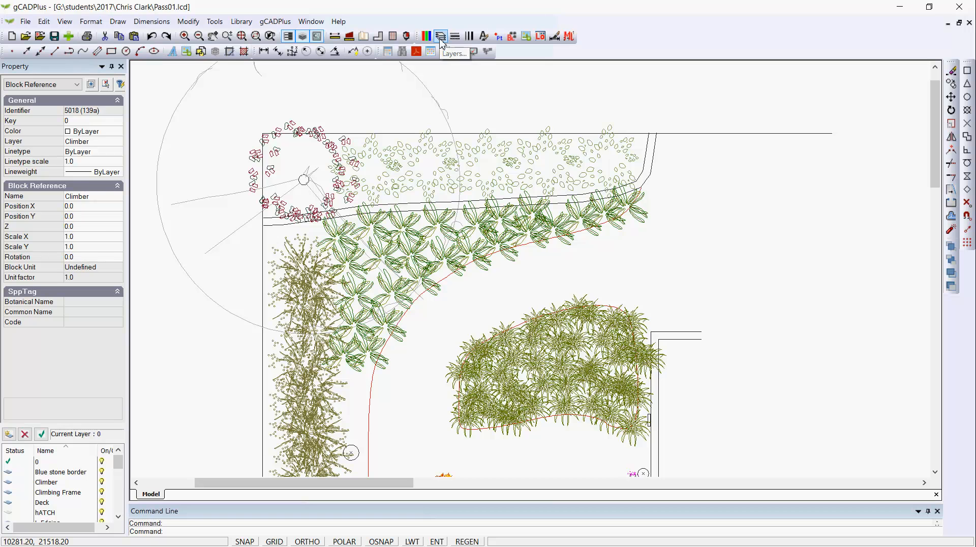
List all layers in an enlarged Layer Properties Manager and turn on the L-PLNT-CONSTRUCTION layer.
click(440, 37)
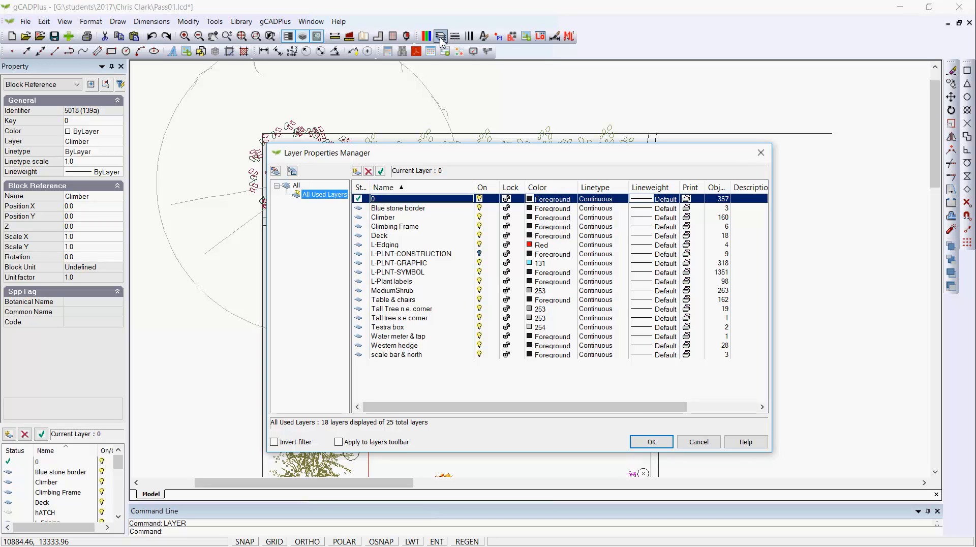
double_click(297, 186)
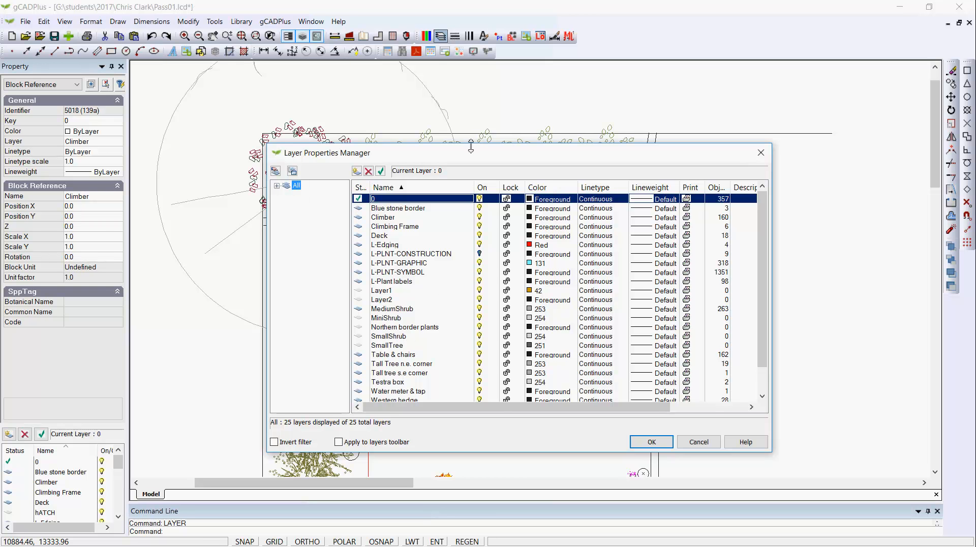
drag(473, 145, 473, 78)
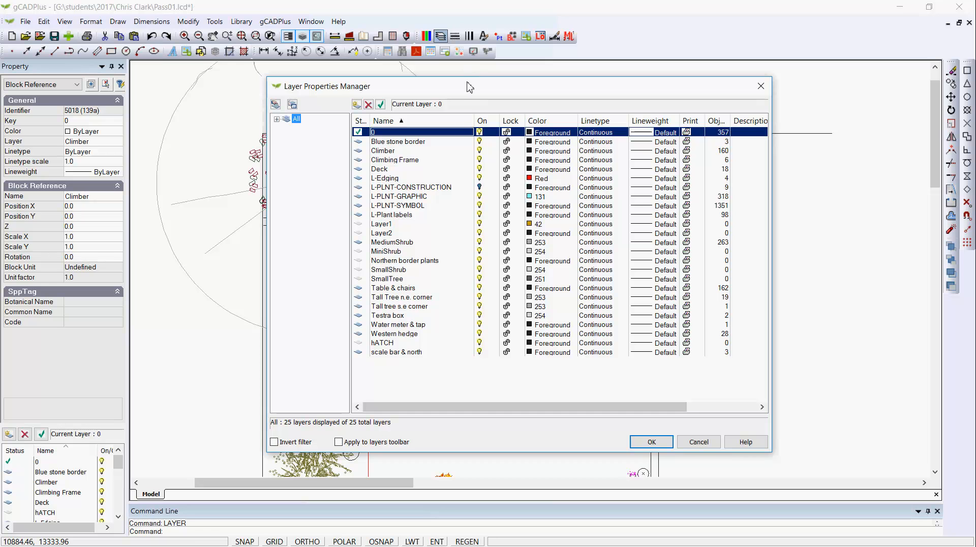
click(479, 187)
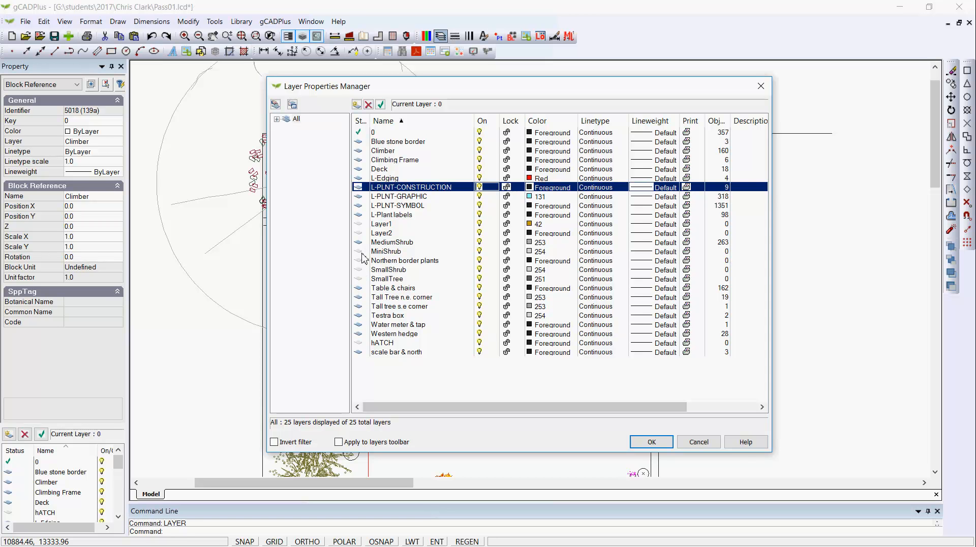
Compare the list of only the used layers with the full list of all layers.
click(276, 120)
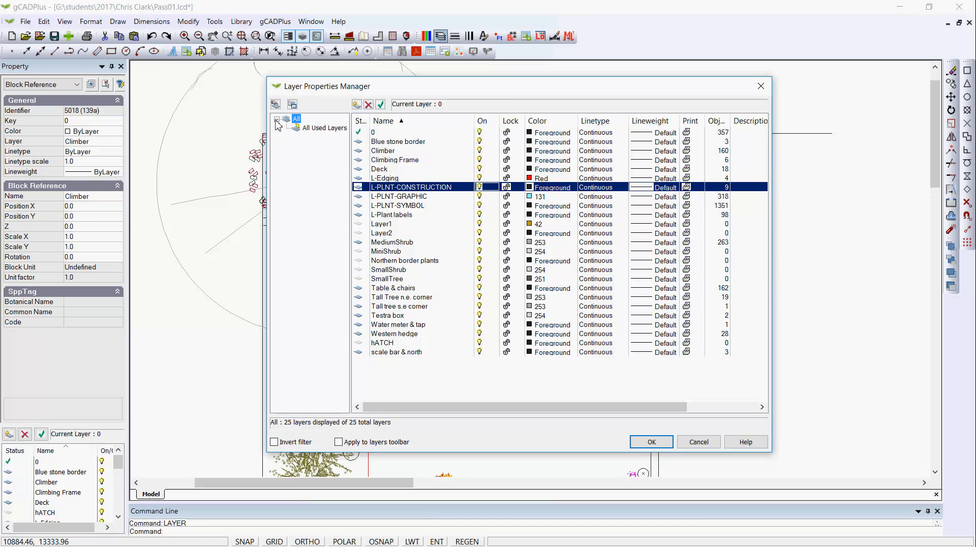
click(314, 130)
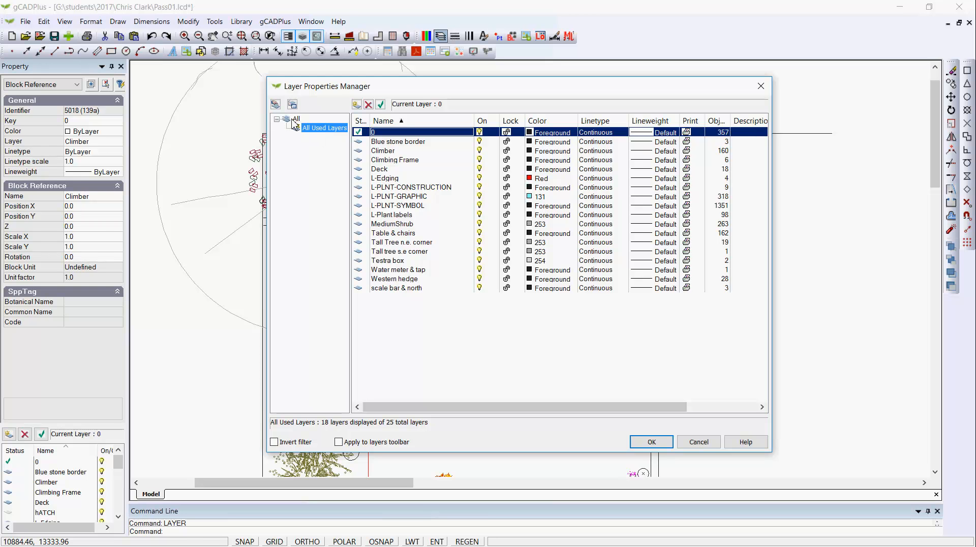
click(295, 120)
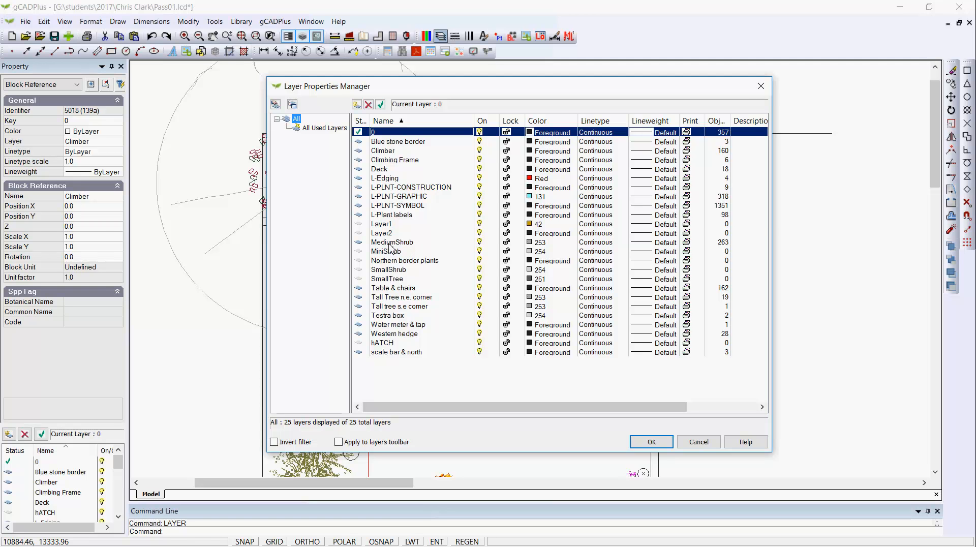
Delete the unused layers Layer1, Layer2, MiniShrub, Northern border plants, SmallShrub, SmallTree and hATCH, and apply the change.
click(361, 226)
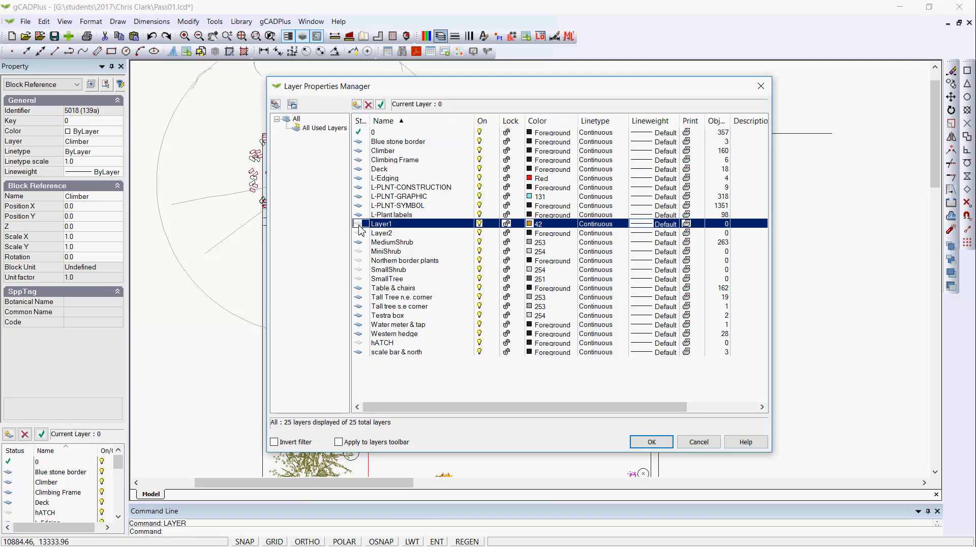
shift+click(362, 234)
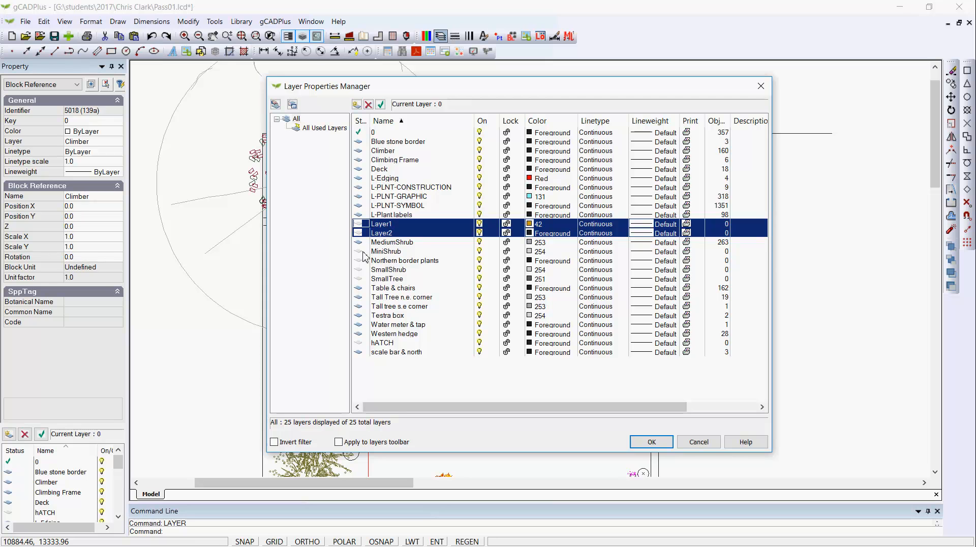
ctrl+click(363, 252)
ctrl+click(362, 260)
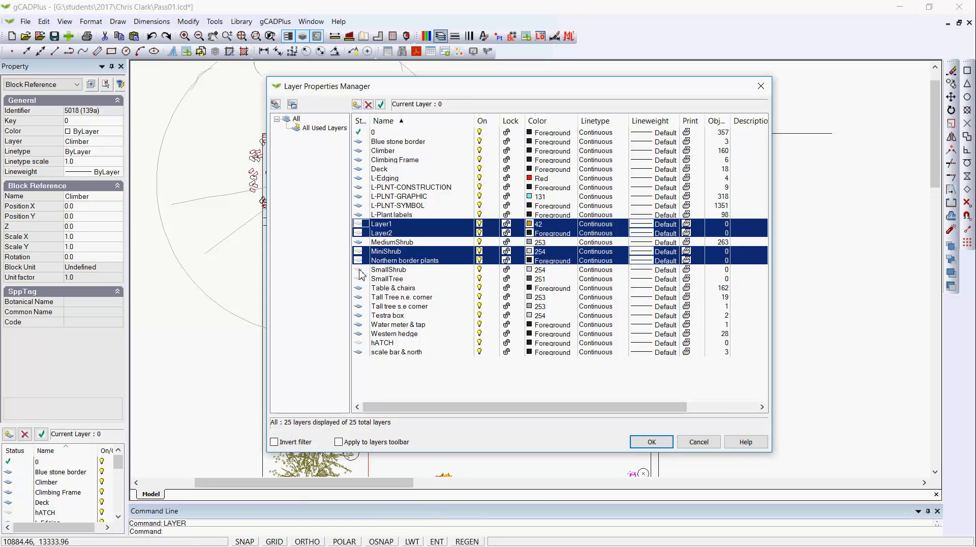
ctrl+click(361, 269)
ctrl+click(364, 278)
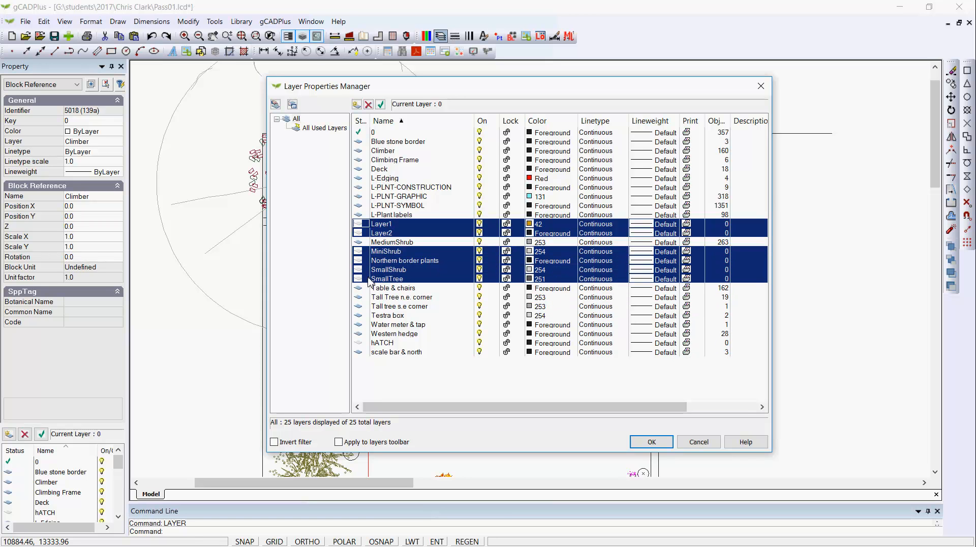
ctrl+click(360, 344)
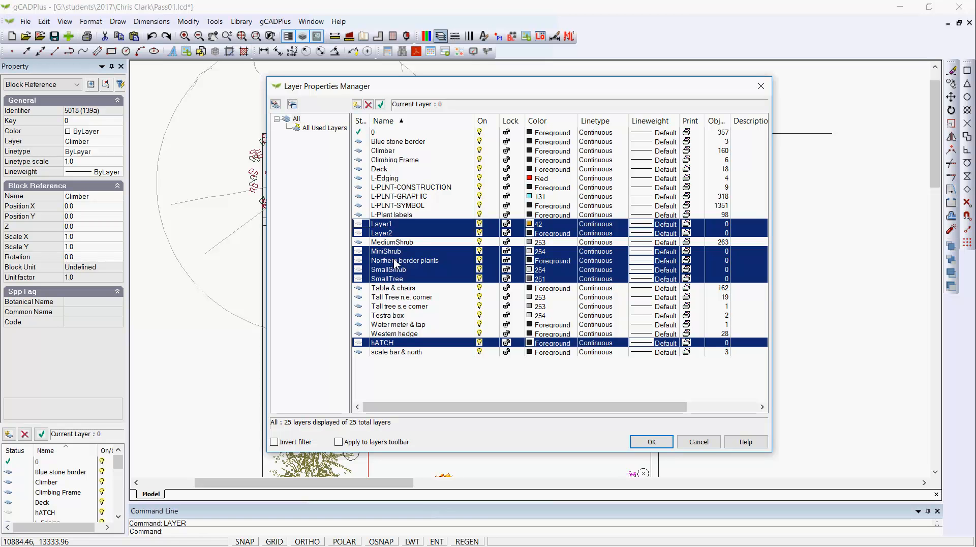
click(368, 105)
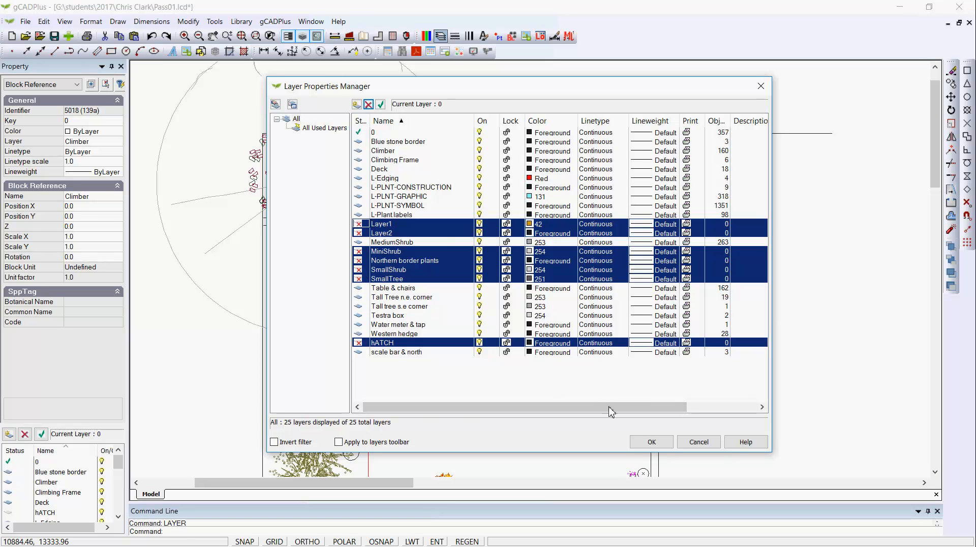
click(652, 441)
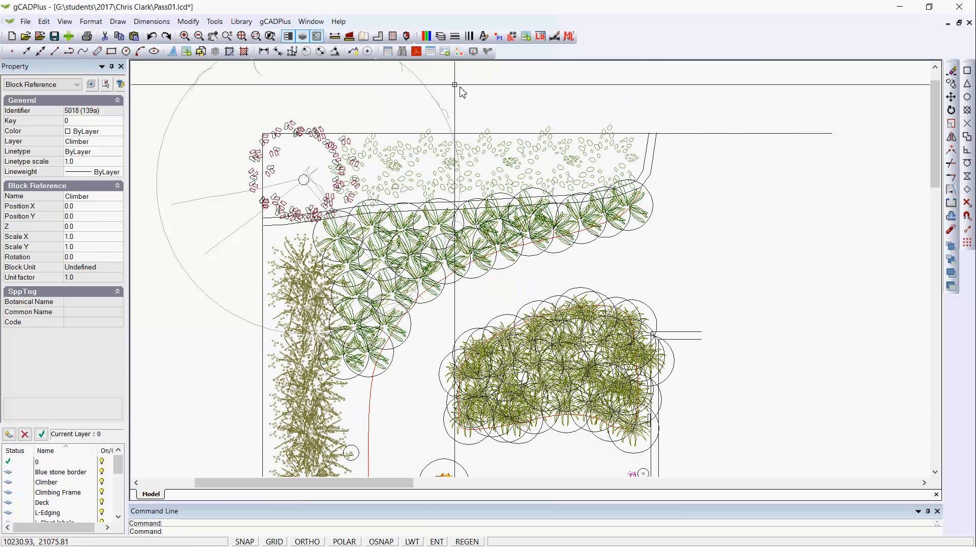
Reopen the Layer Properties Manager, list only the used layers and make Deck the current layer.
click(439, 39)
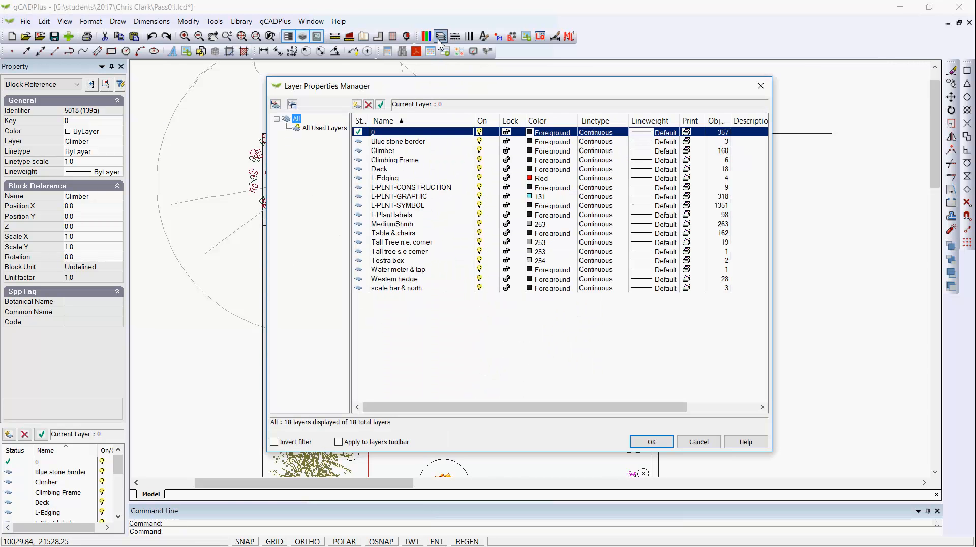
click(317, 130)
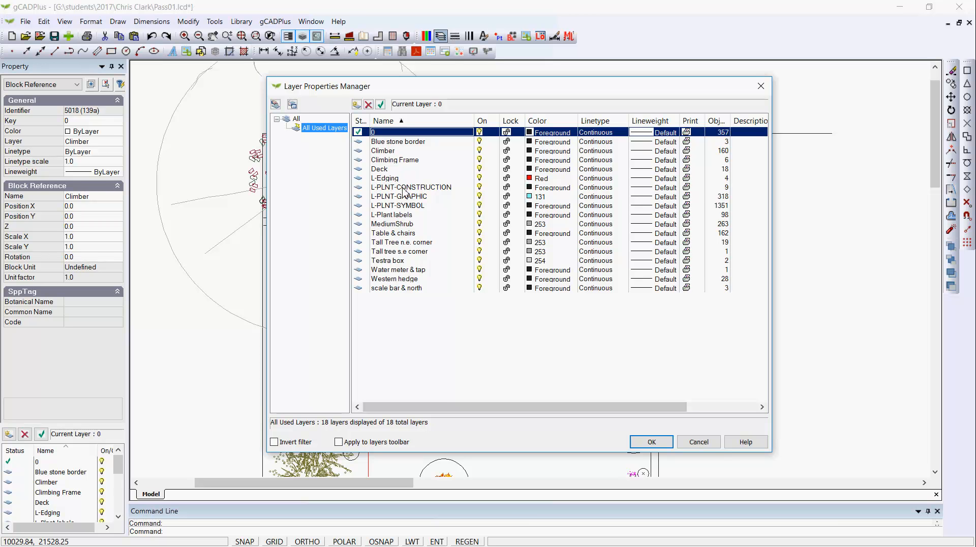
double_click(380, 170)
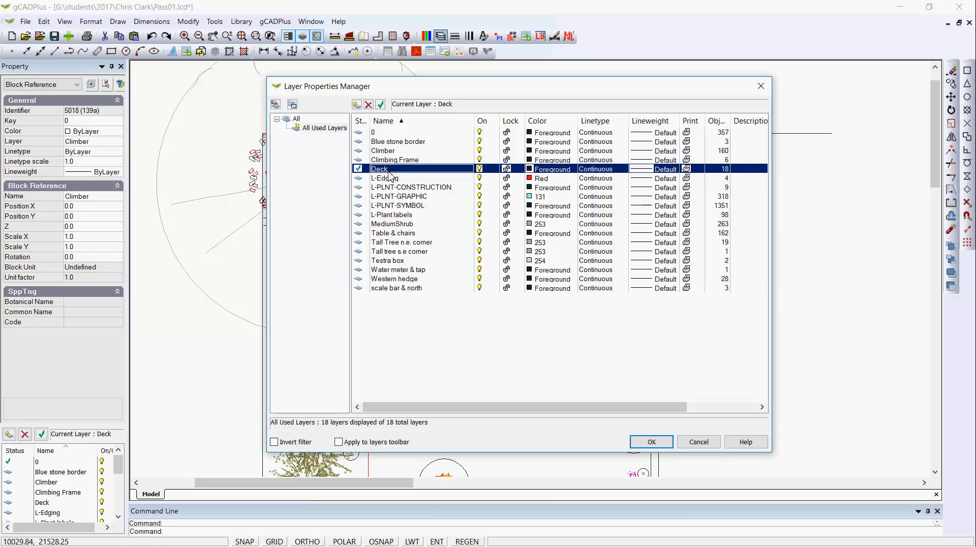
Rename the Deck layer as L-Deck.
click(376, 173)
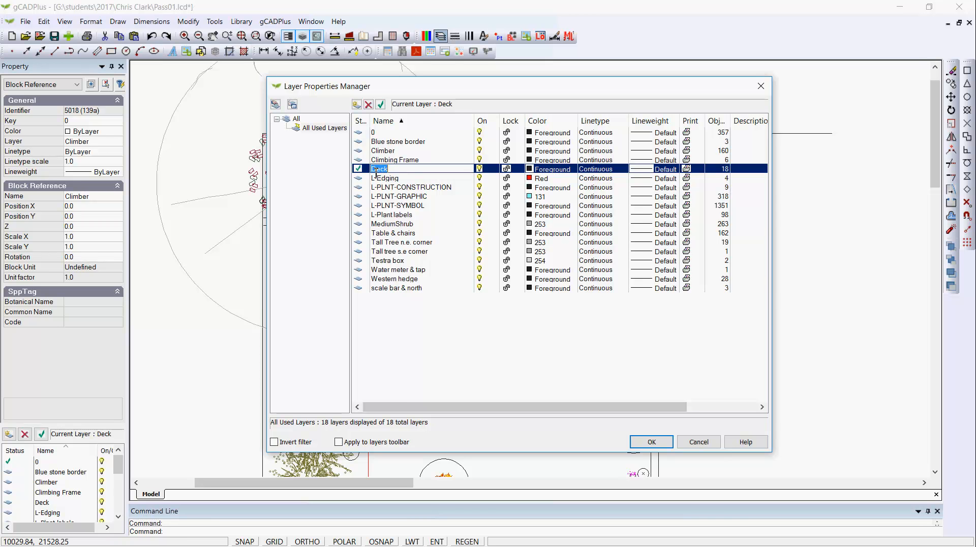
click(375, 172)
text(_)
key(BackSpace)
text(-)
key(Return)
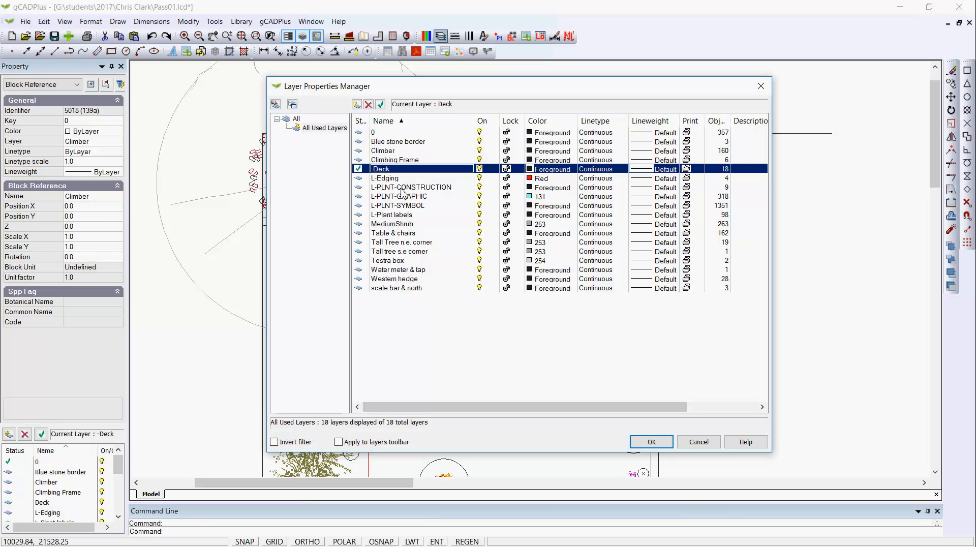
click(405, 180)
click(386, 167)
click(399, 170)
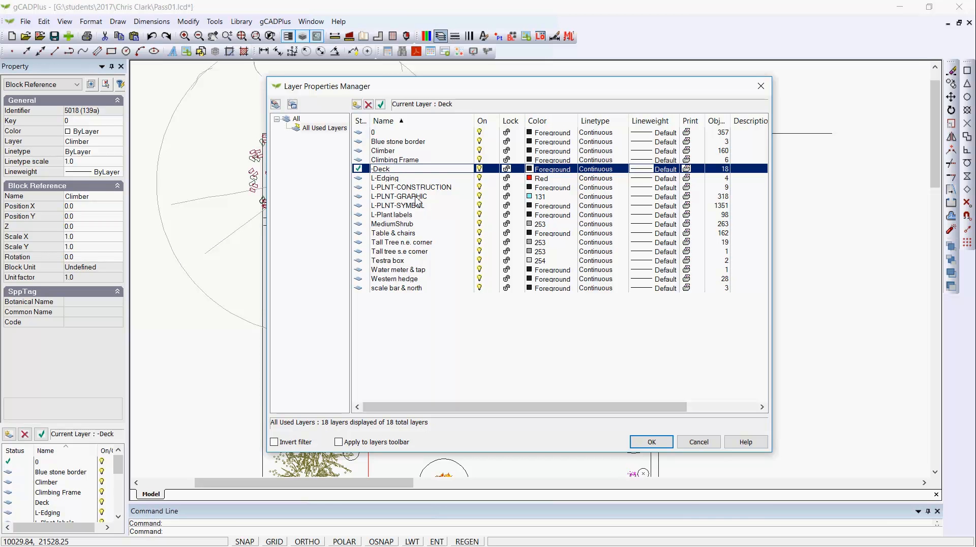
text(L)
key(Return)
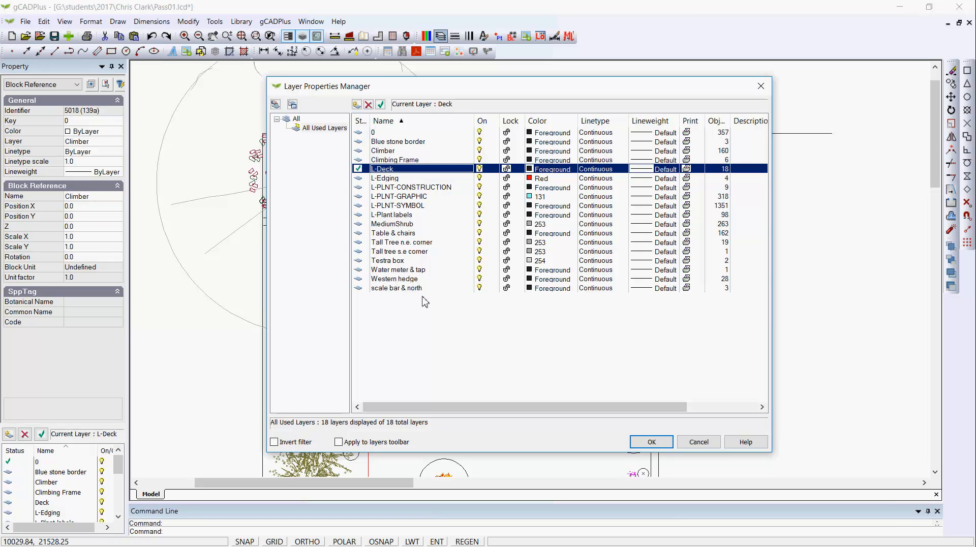
Make Tall Tree n.e. corner the current layer and try to edit the compass letters in its name.
double_click(406, 243)
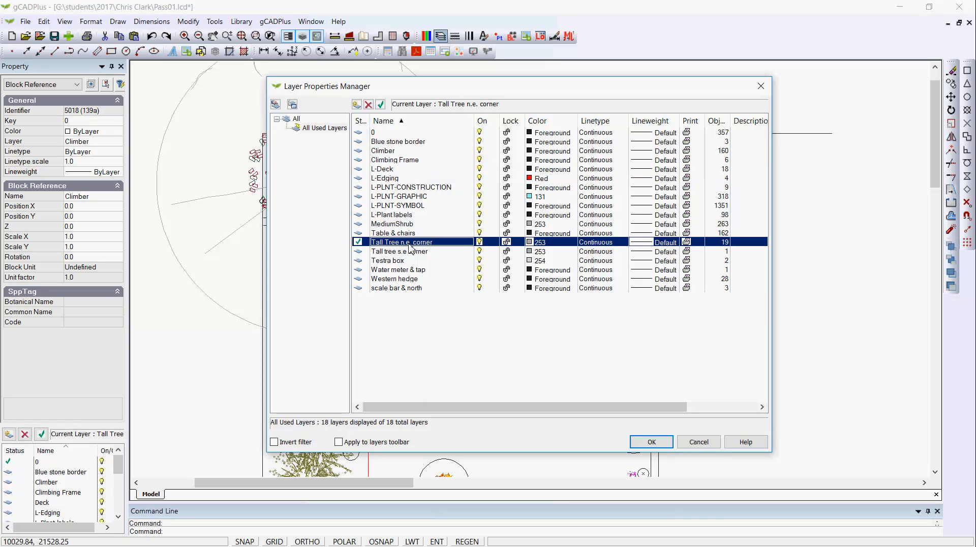
click(410, 244)
click(411, 244)
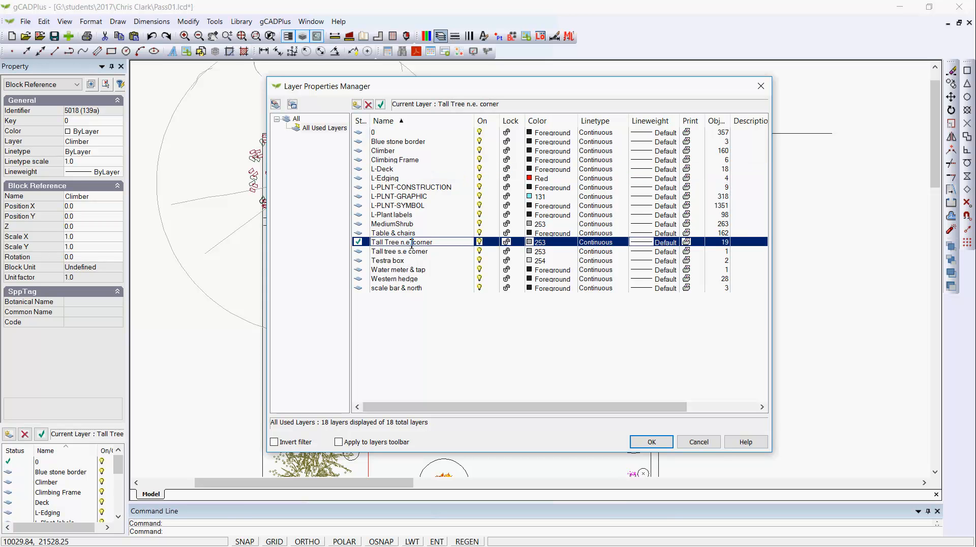
key(BackSpace)
text(N)
key(BackSpace)
text(E)
click(413, 261)
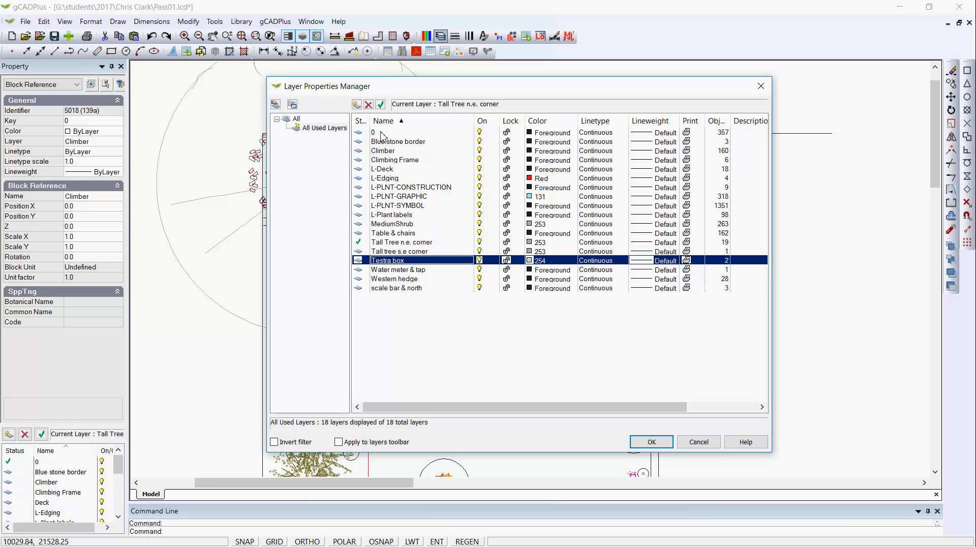
Reverse the layer list's sort order by name and restore ascending order, checking how the layers group.
click(421, 123)
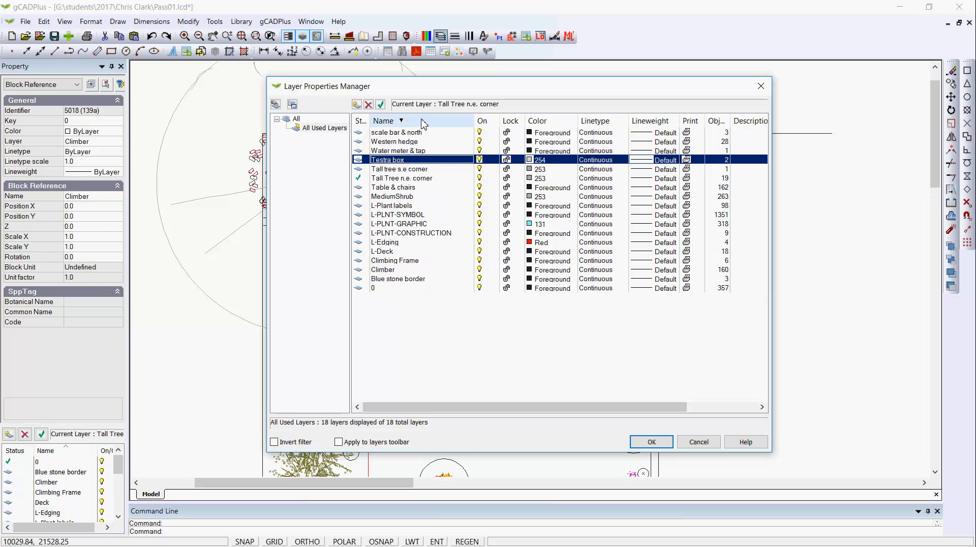
click(421, 124)
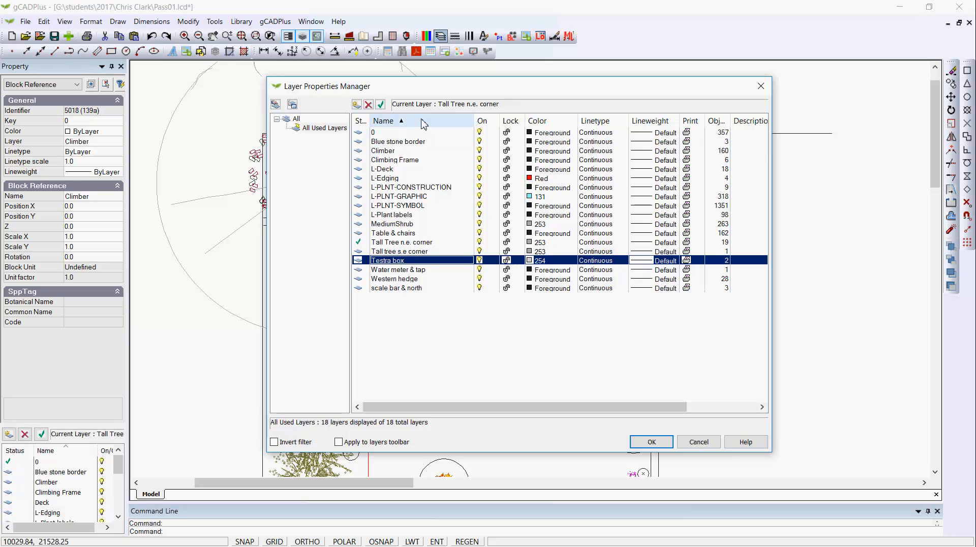
click(423, 124)
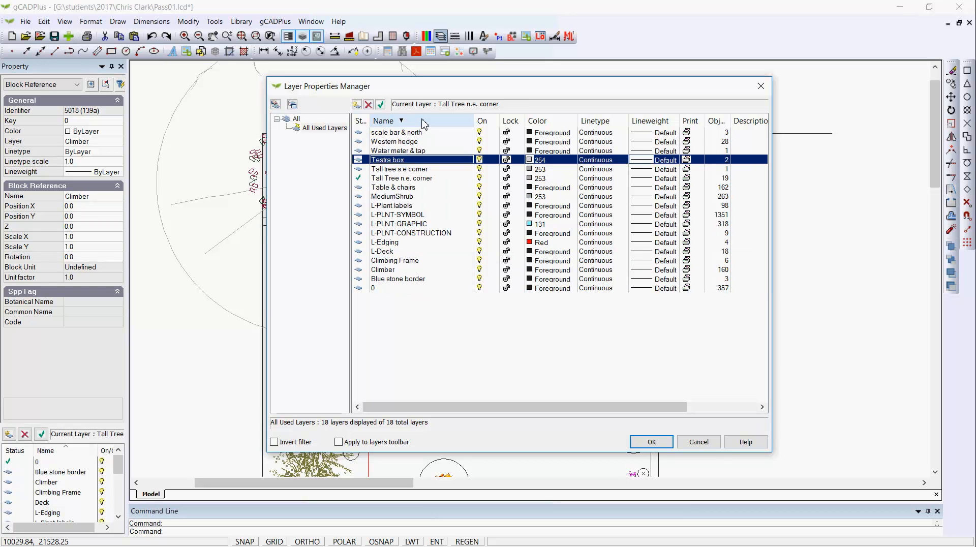
click(424, 124)
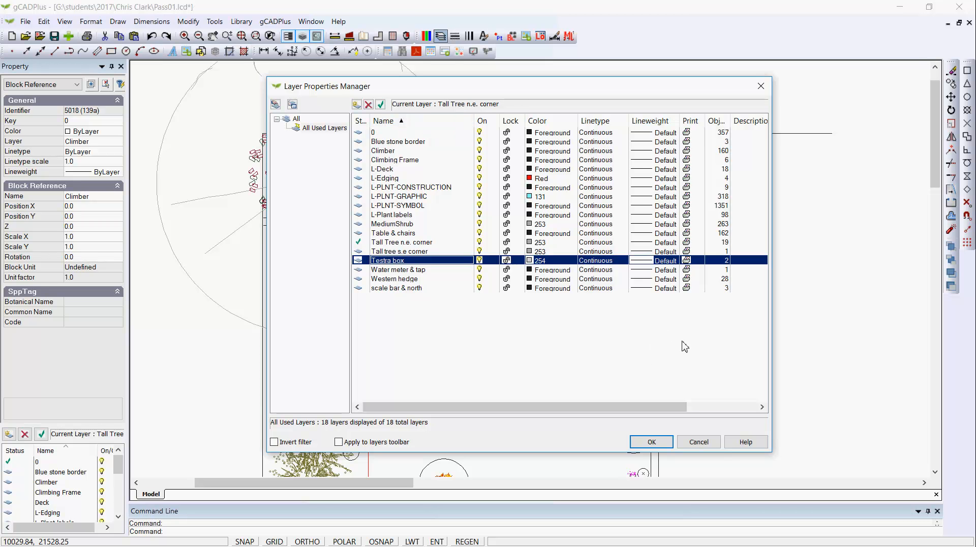
Set the lineweight of layer 0 to 0.30 mm.
click(640, 135)
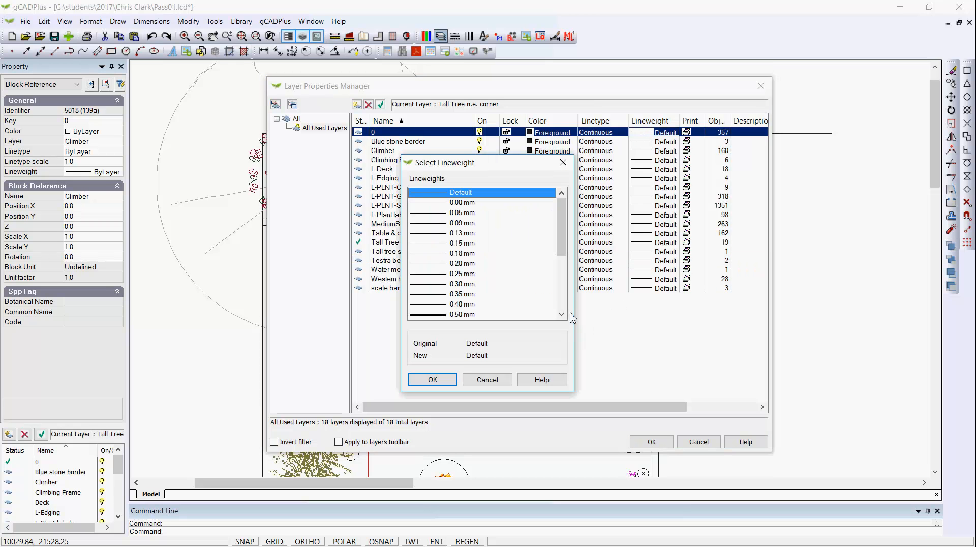
click(432, 284)
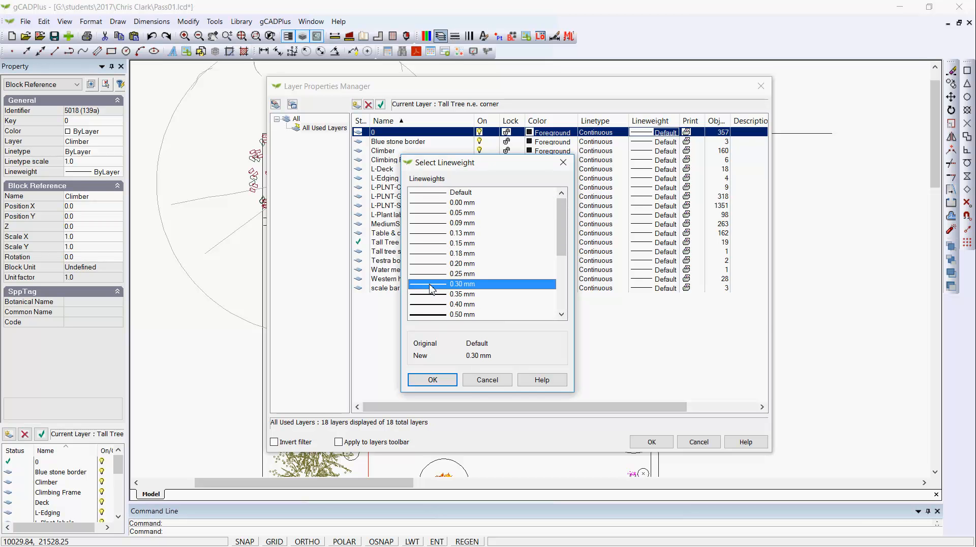
click(433, 379)
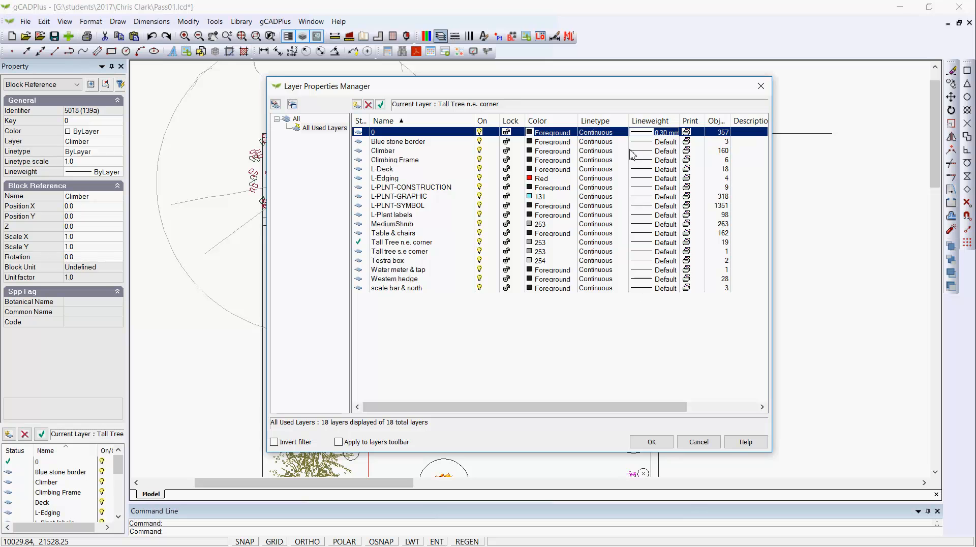
Select every layer from 0 through scale bar & north and set their lineweight to 0.30 mm.
click(645, 290)
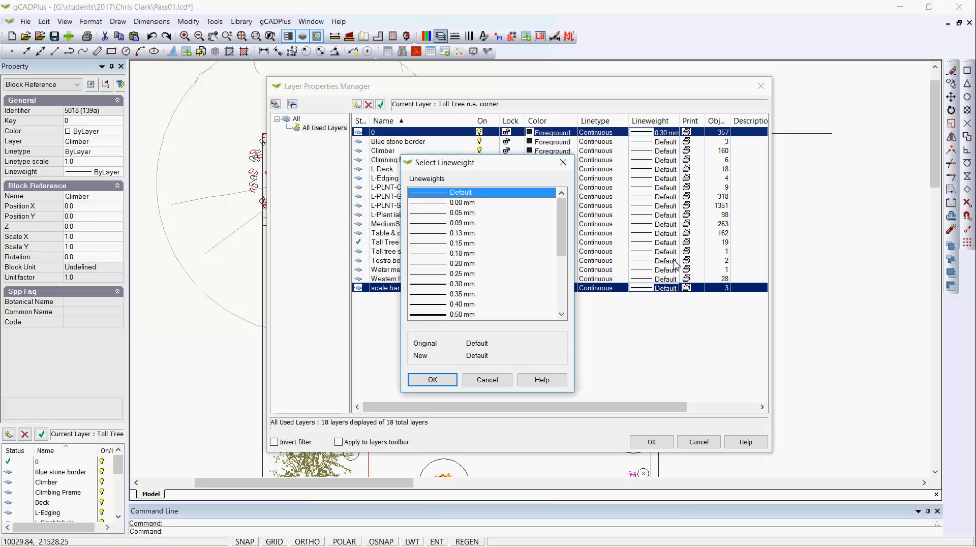
click(430, 287)
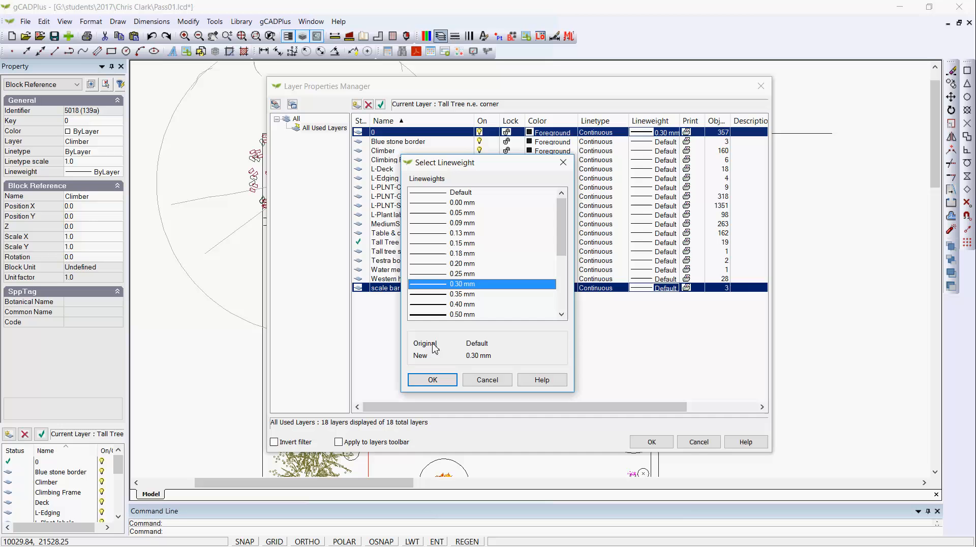
click(433, 379)
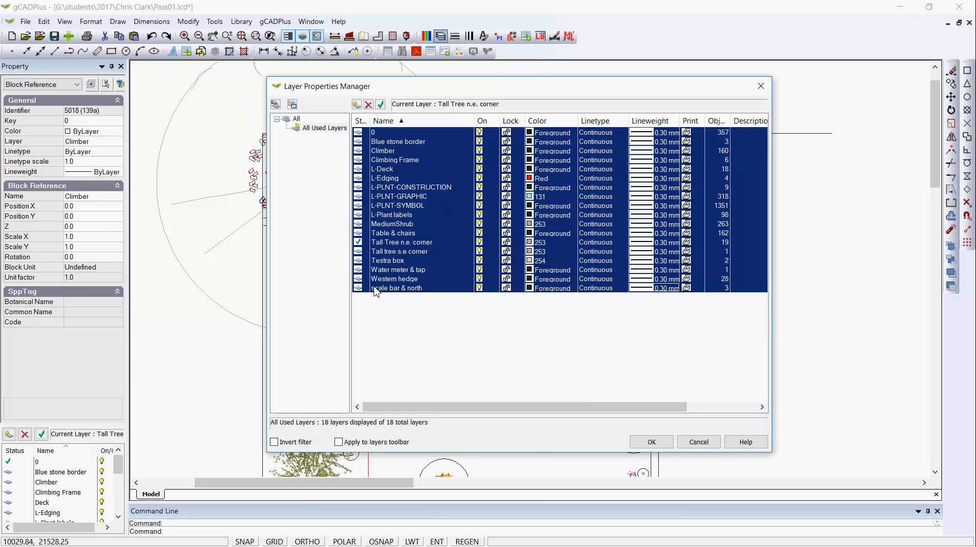
Set the colour of all the selected layers to 254.
click(543, 261)
click(516, 394)
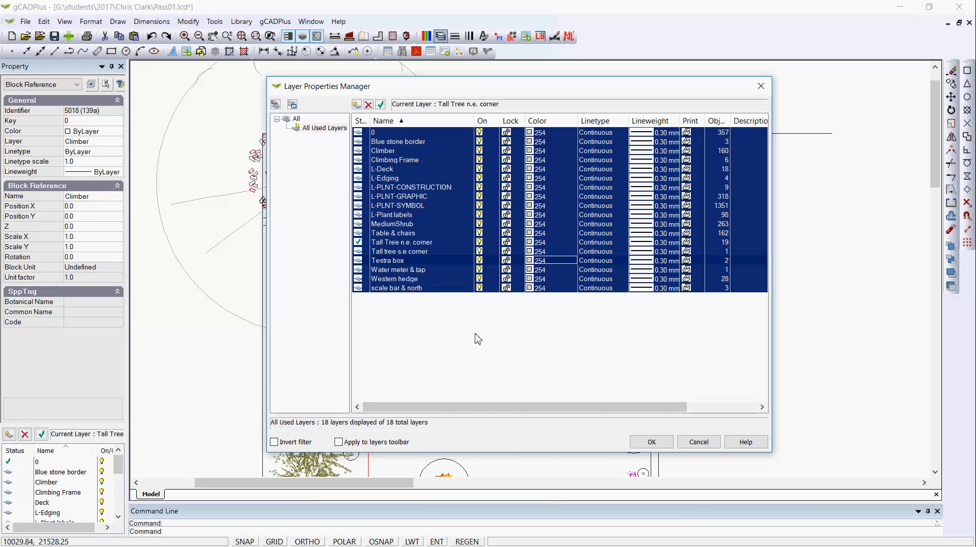
Apply the lineweight and colour changes to the drawing's layers and close the layer manager.
click(664, 443)
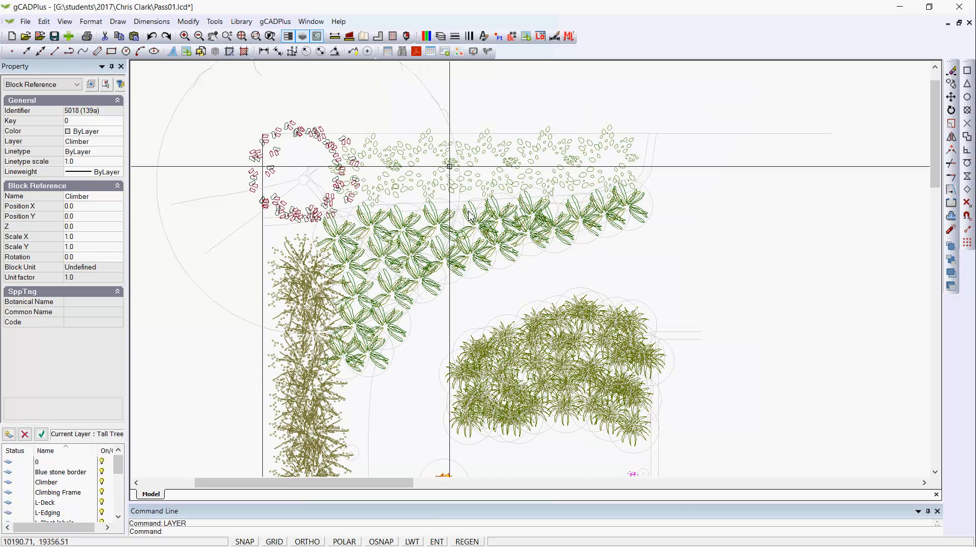
Set the colour of every layer from 0 through scale bar & north to index colour 7 and apply the change.
click(441, 37)
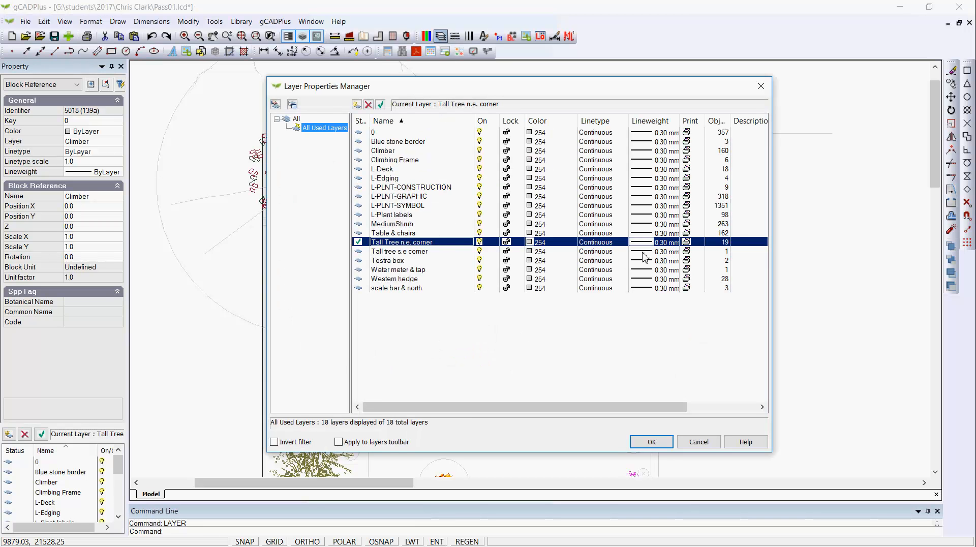
click(388, 135)
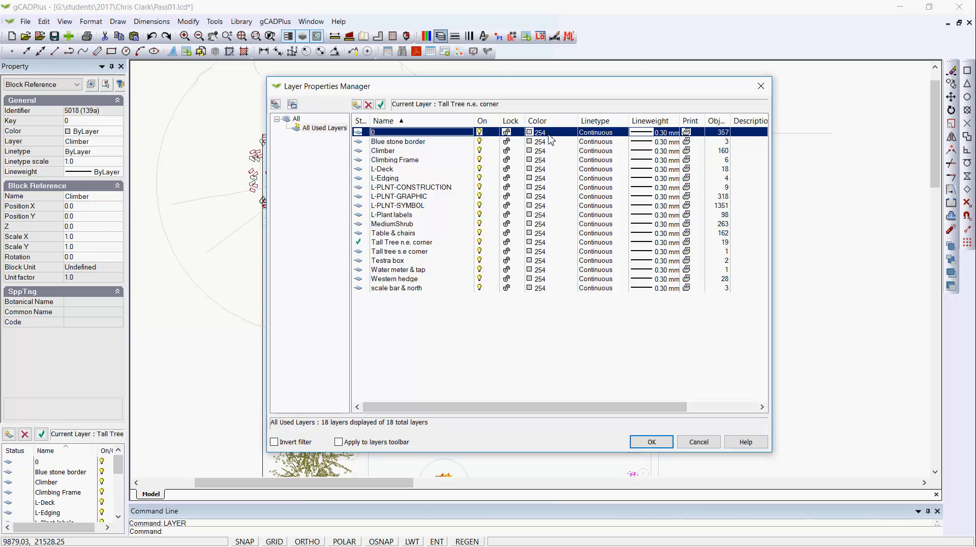
click(551, 288)
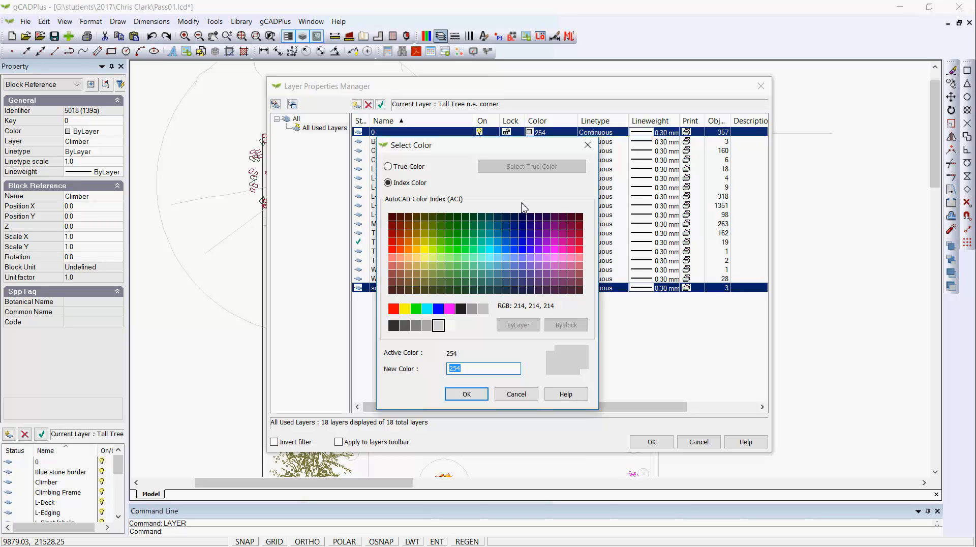
click(460, 308)
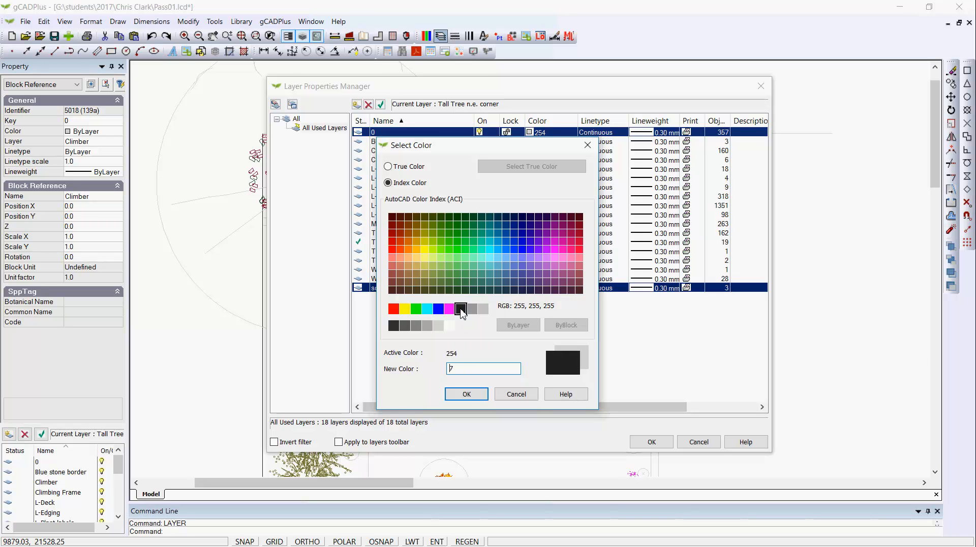
click(466, 394)
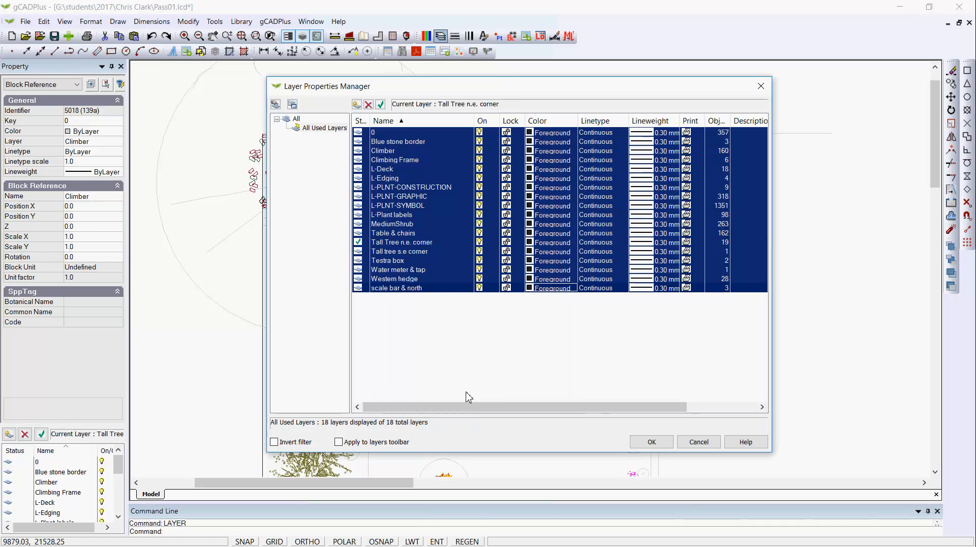
click(654, 445)
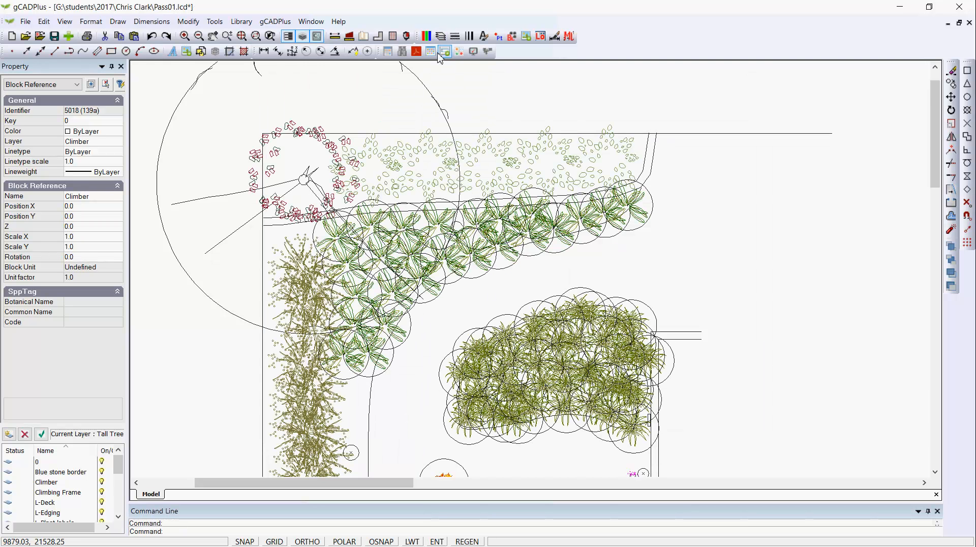
Reopen the layer properties manager listing all used layers.
click(440, 36)
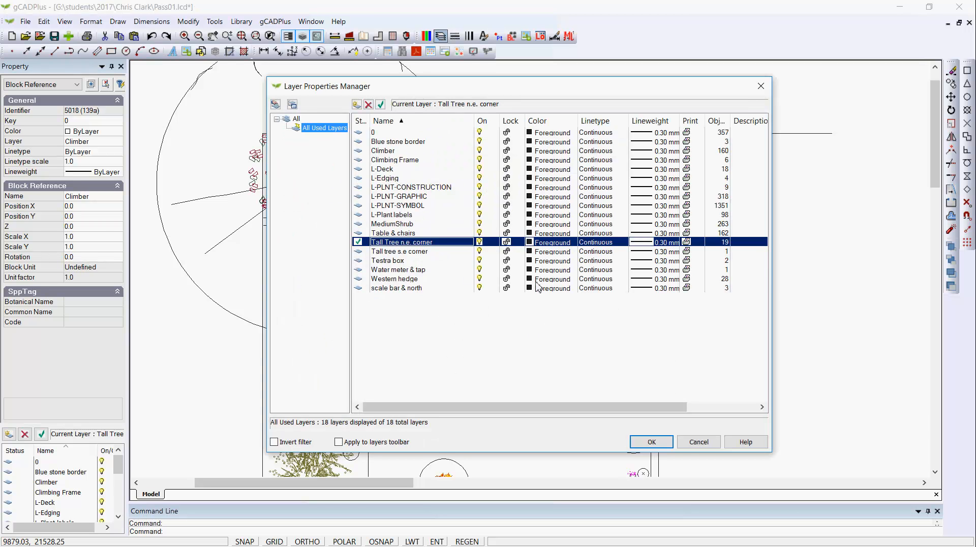